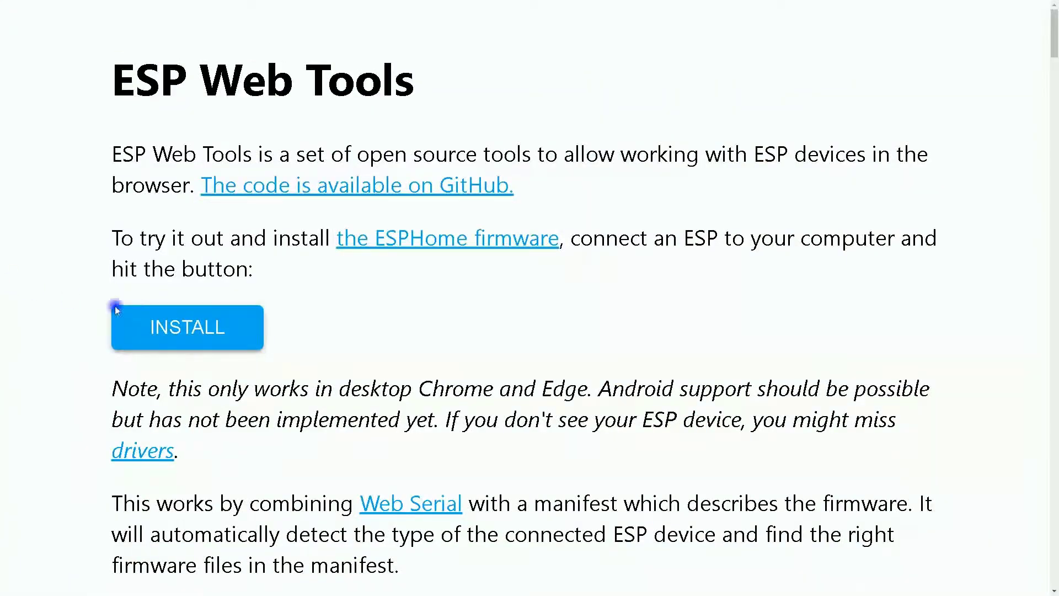
Install the ESPHome demo firmware on the ESP board through the USB2.0-Serial (COM4) port
left_click(219, 328)
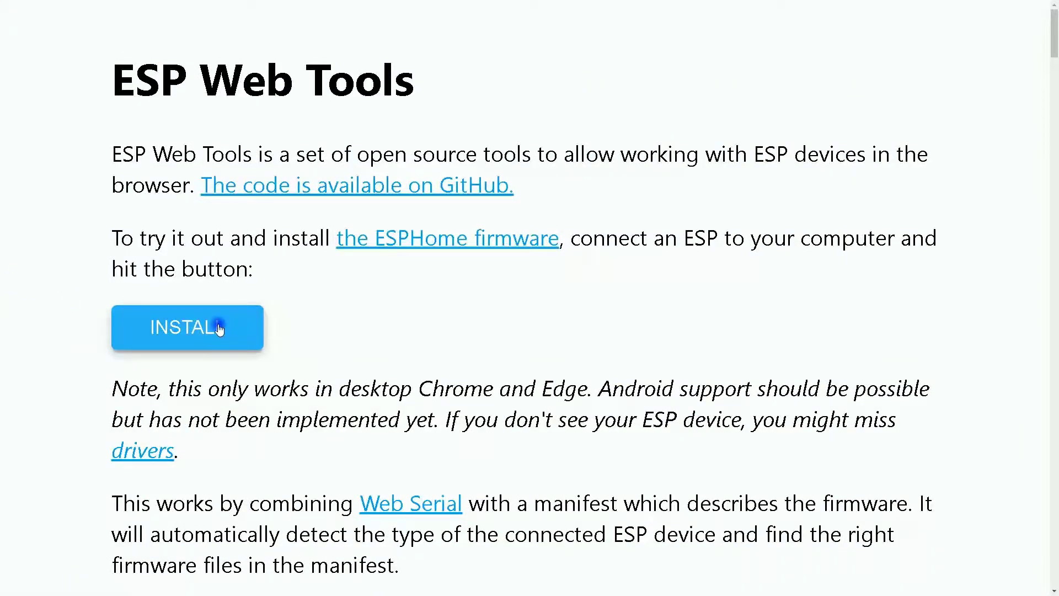
left_click(81, 54)
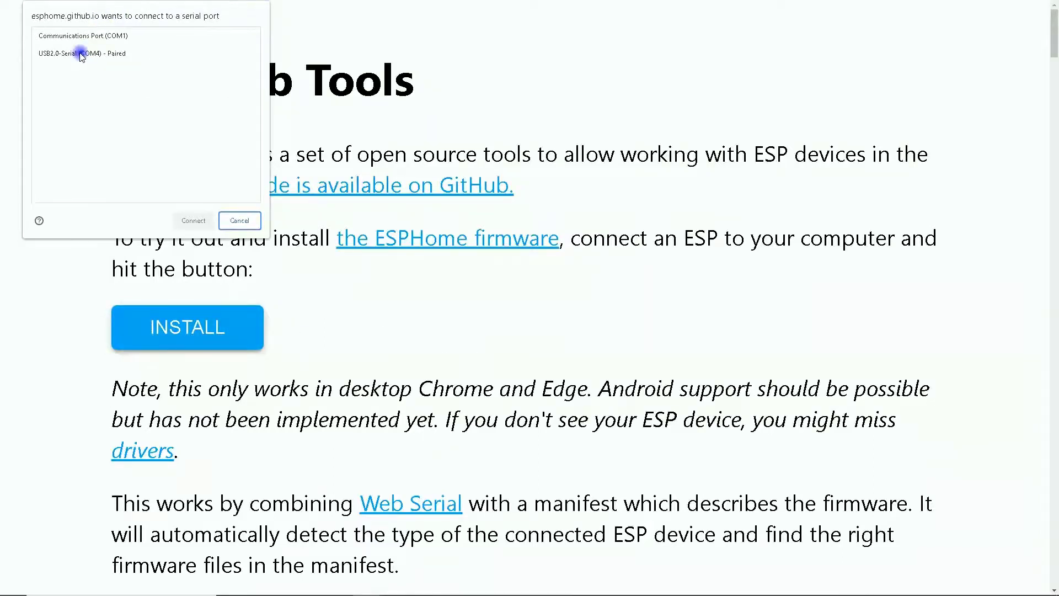
left_click(77, 53)
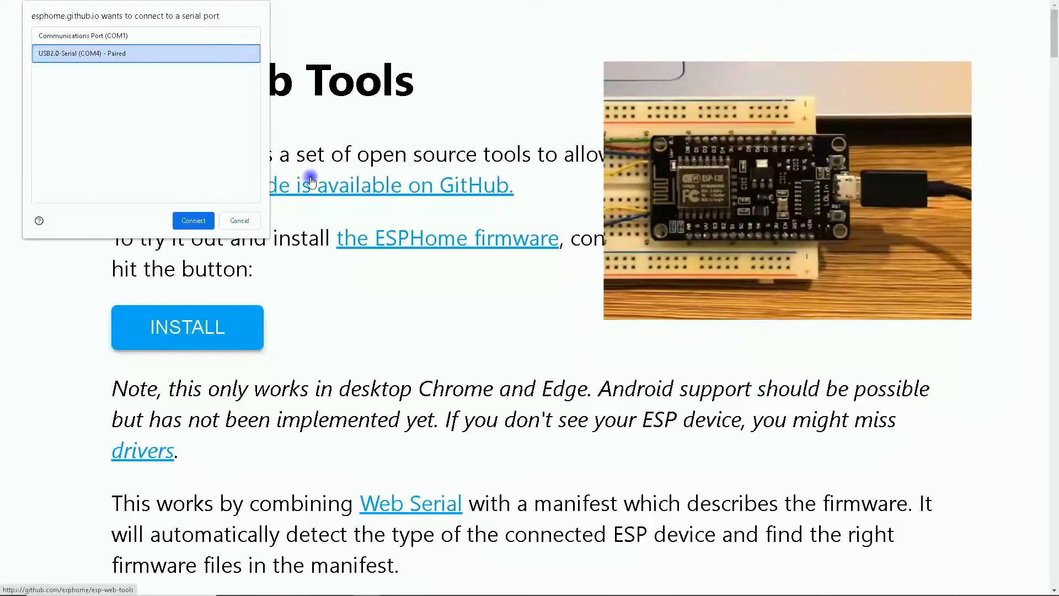
left_click(193, 220)
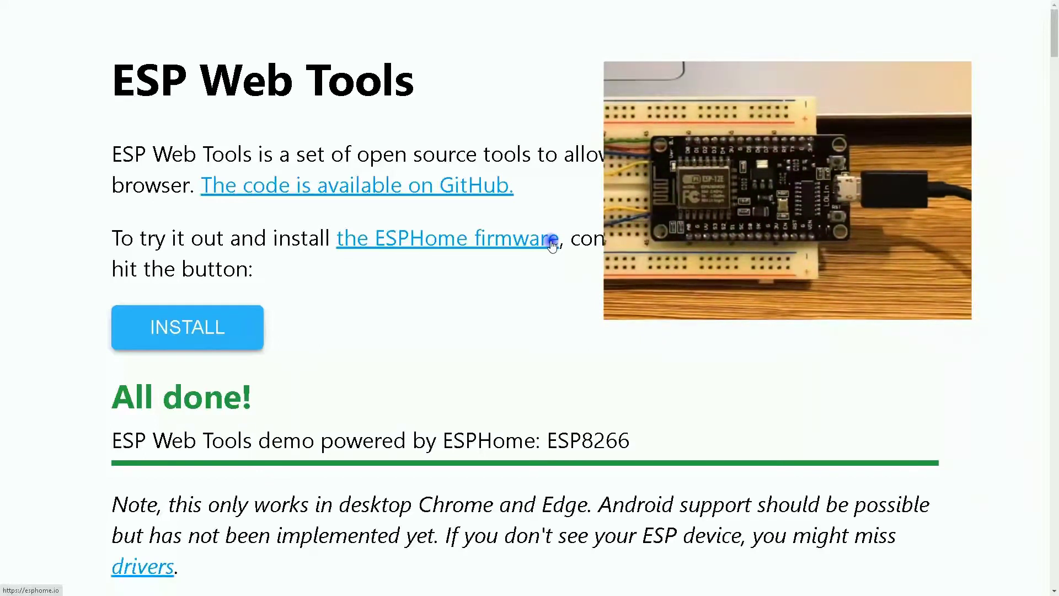
Connect the computer to the open Wi-Fi network ESP Web Tools Setup and check the connection status
left_click(927, 584)
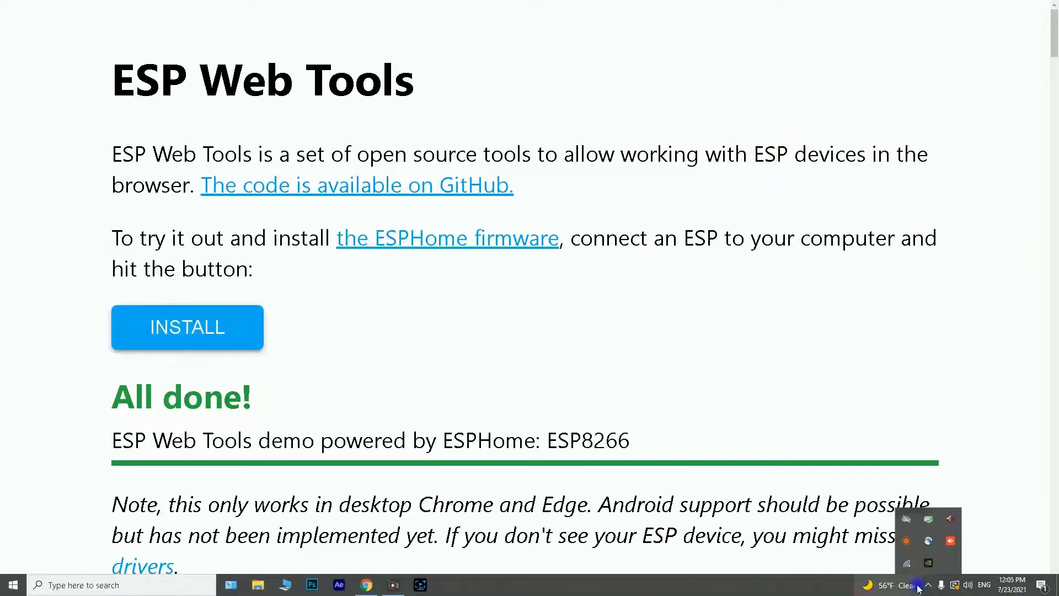
left_click(907, 563)
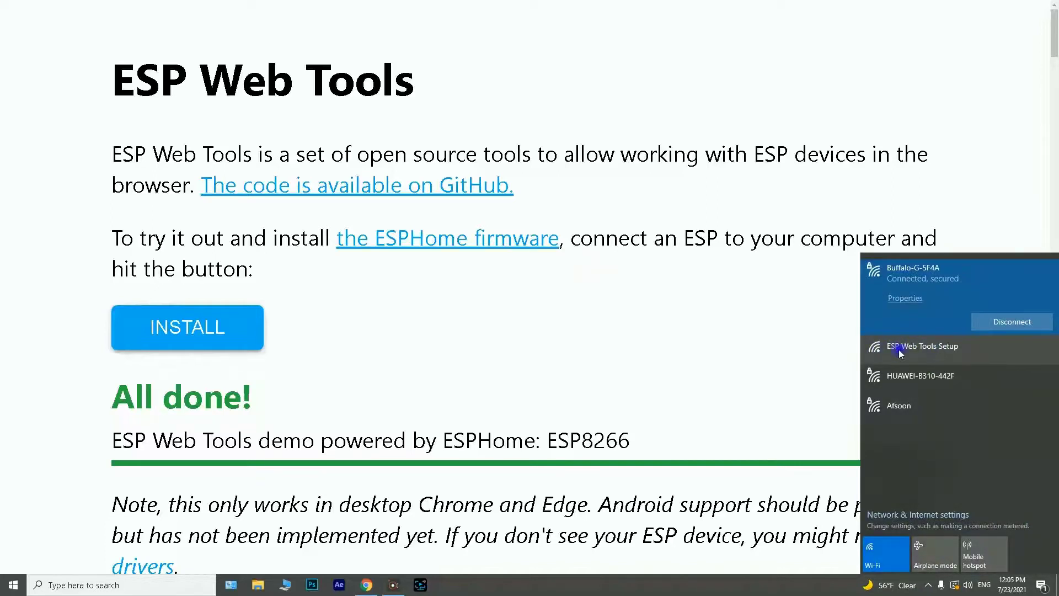
left_click(932, 350)
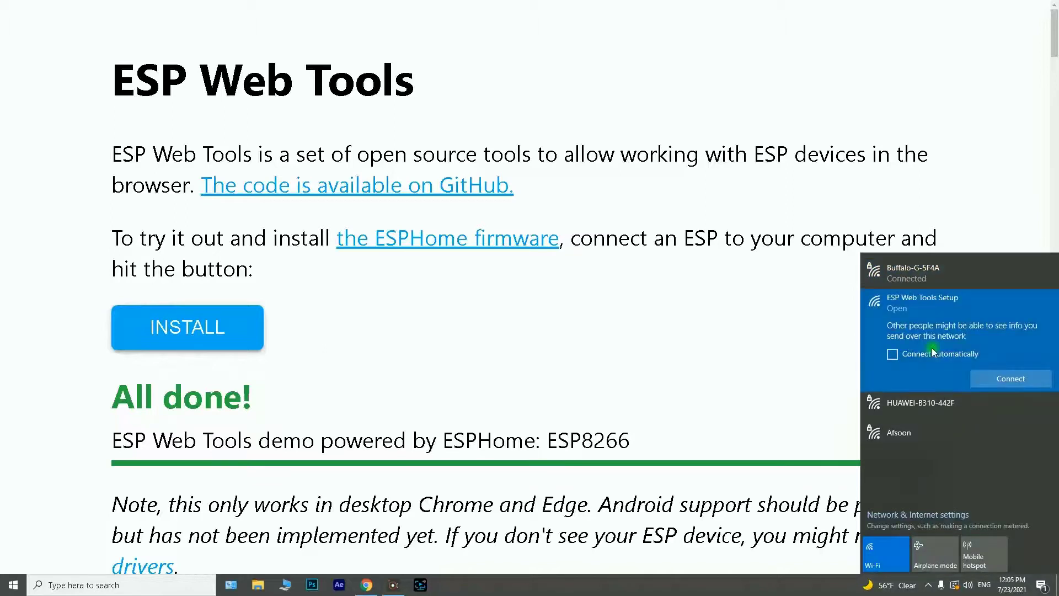
left_click(1011, 380)
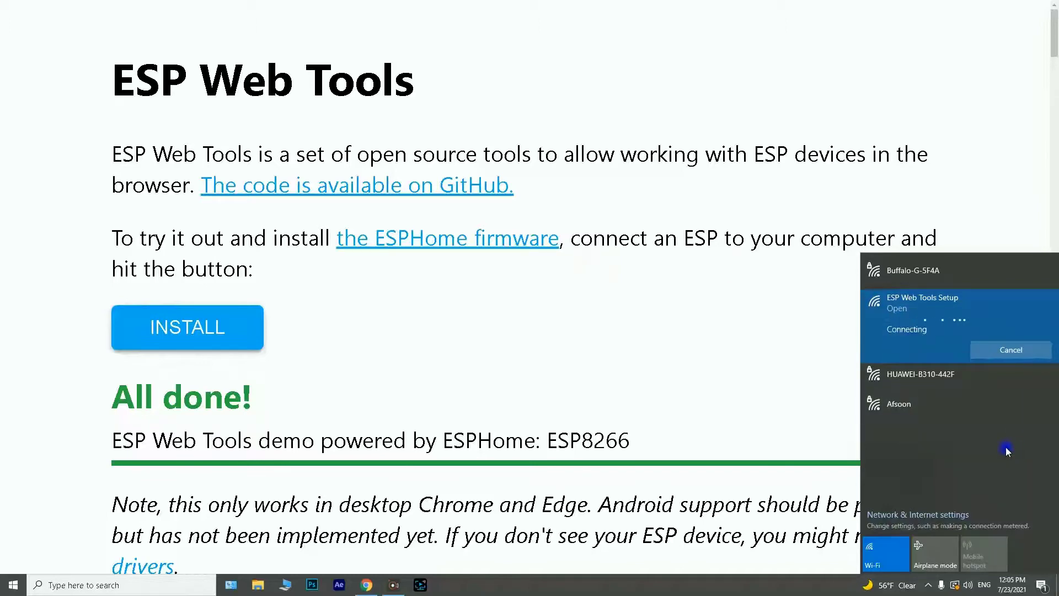
left_click(673, 408)
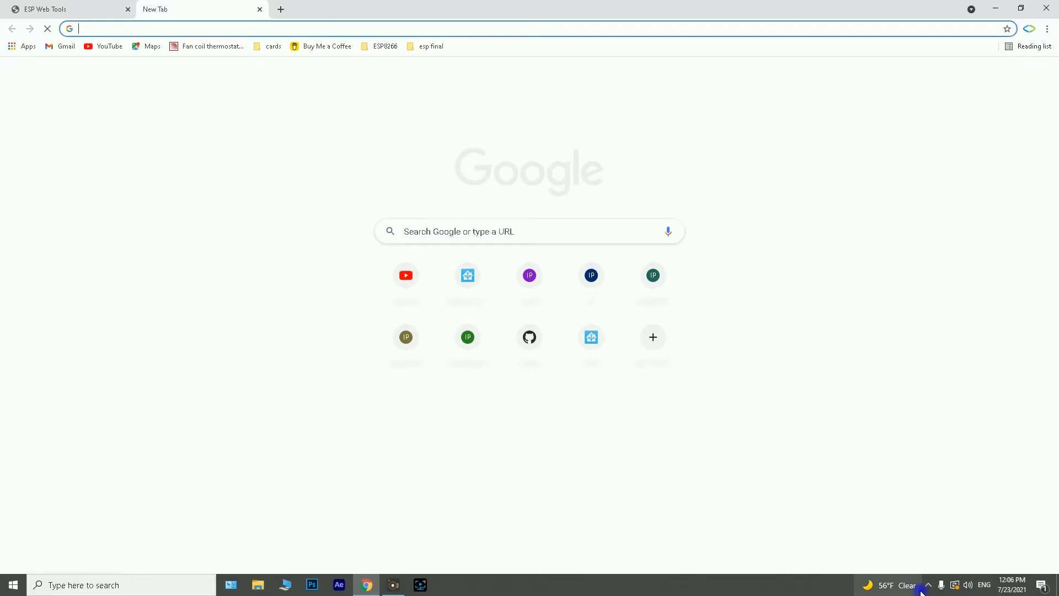
left_click(954, 584)
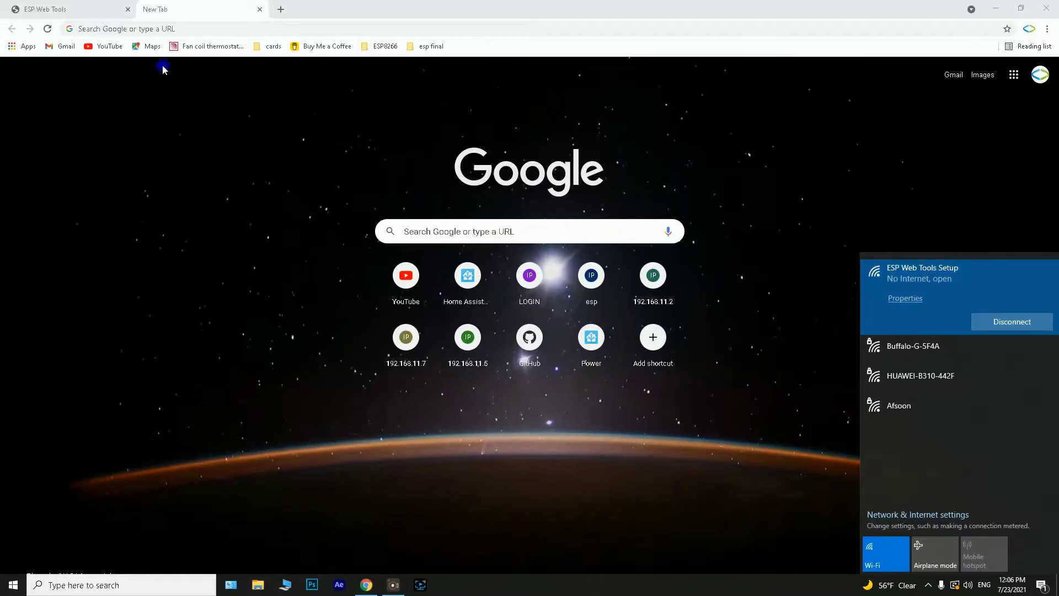
Open the ESP's Wi-Fi configuration page at 192.168.4.1 in the new browser tab
left_click(111, 27)
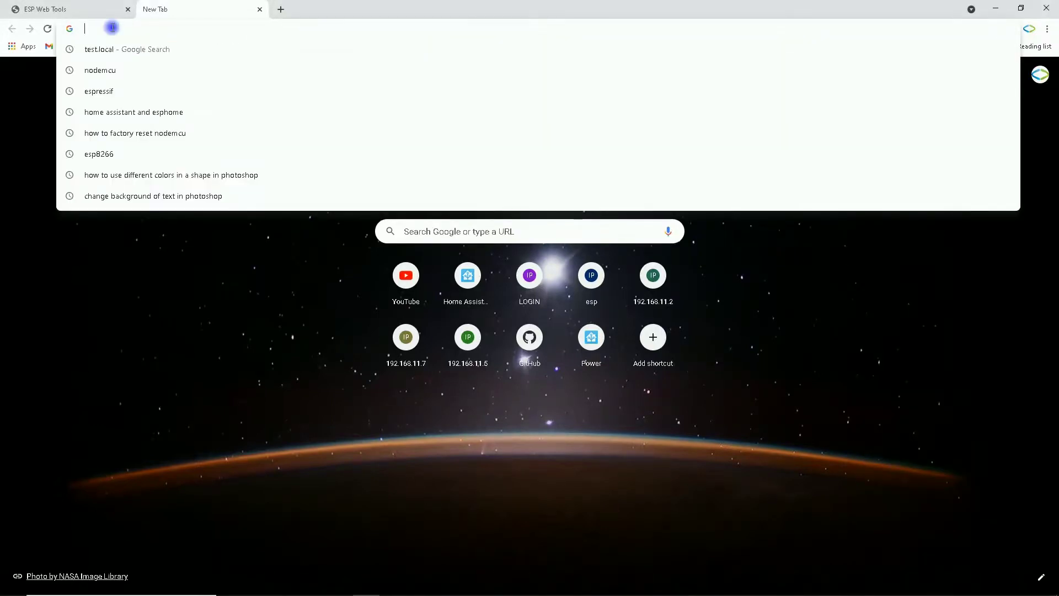
type("192")
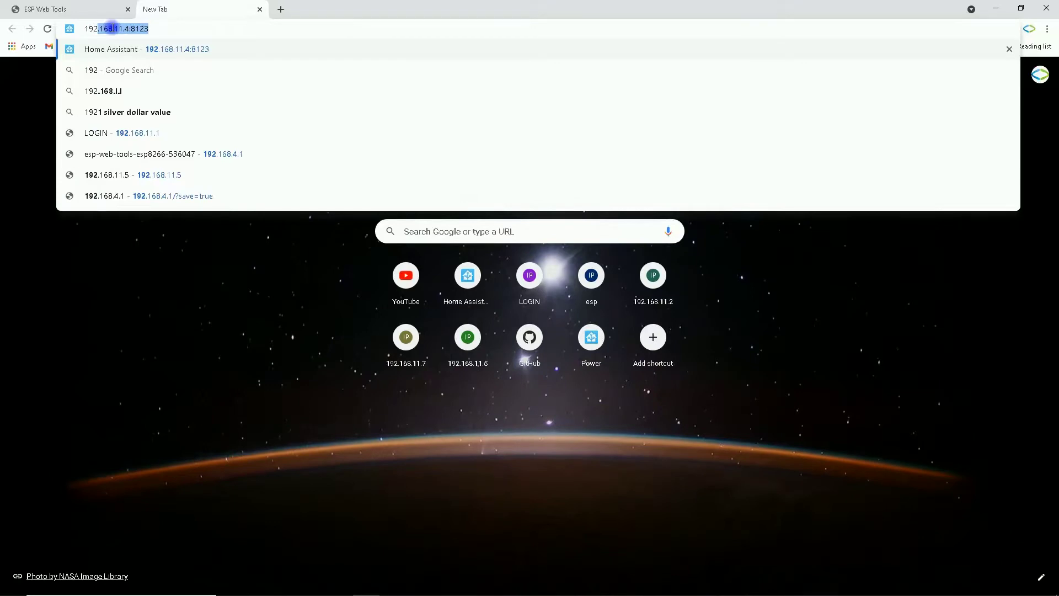
type(".")
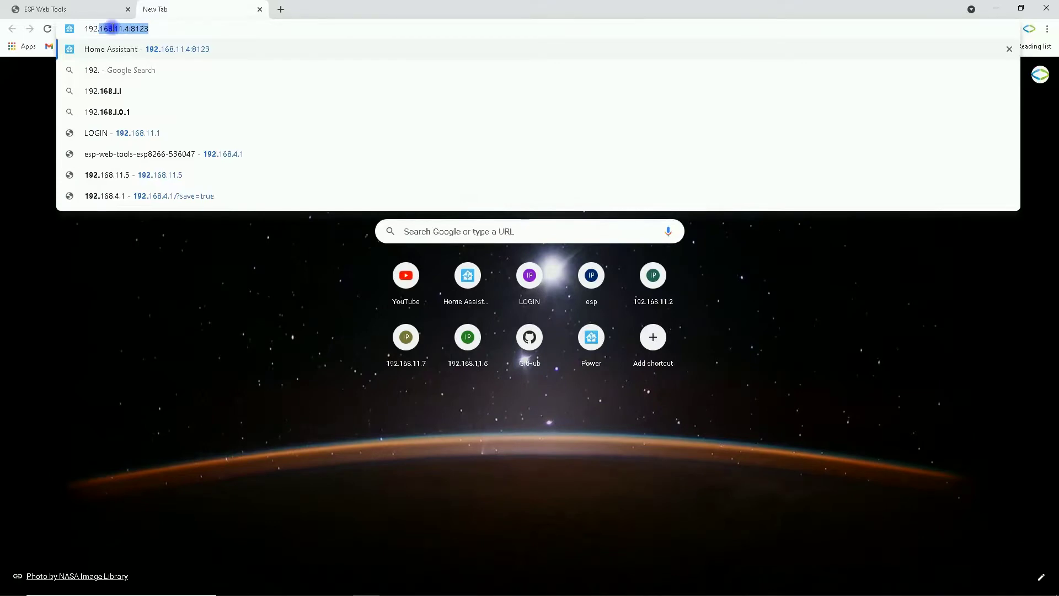
type("168")
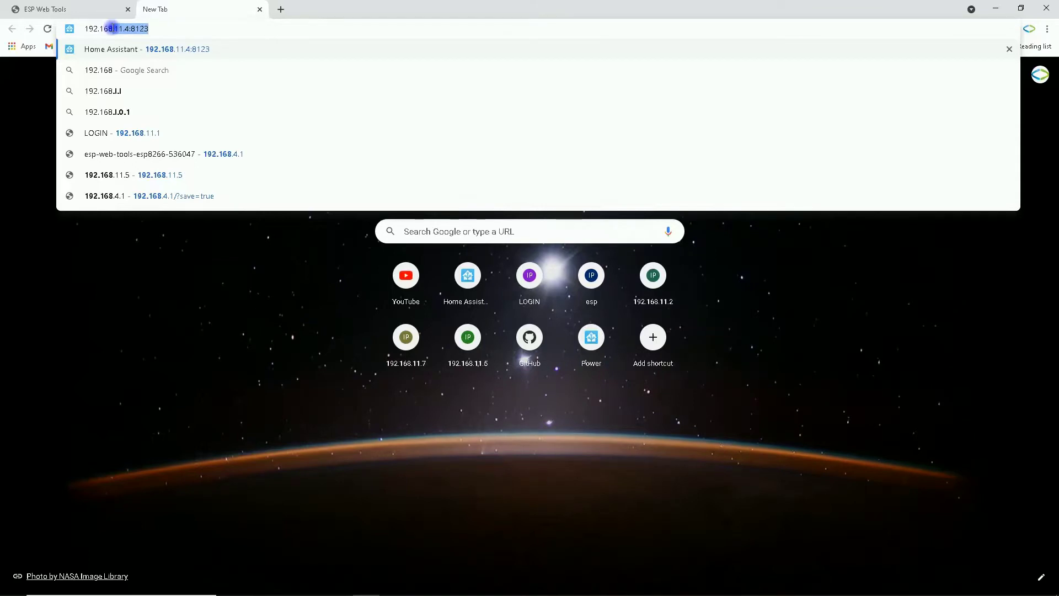
type(".")
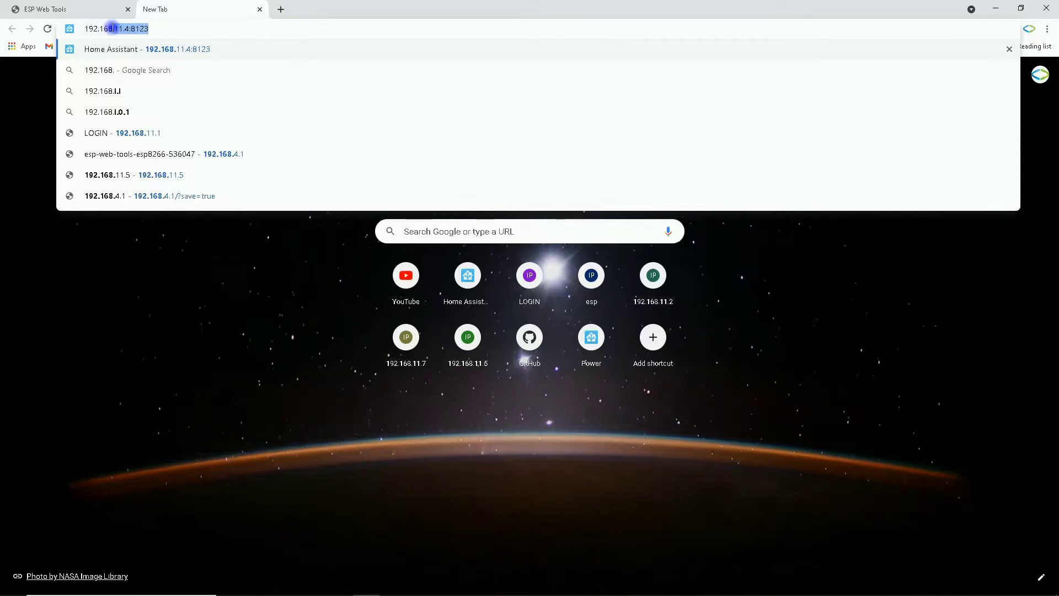
type("4.1")
key("Return")
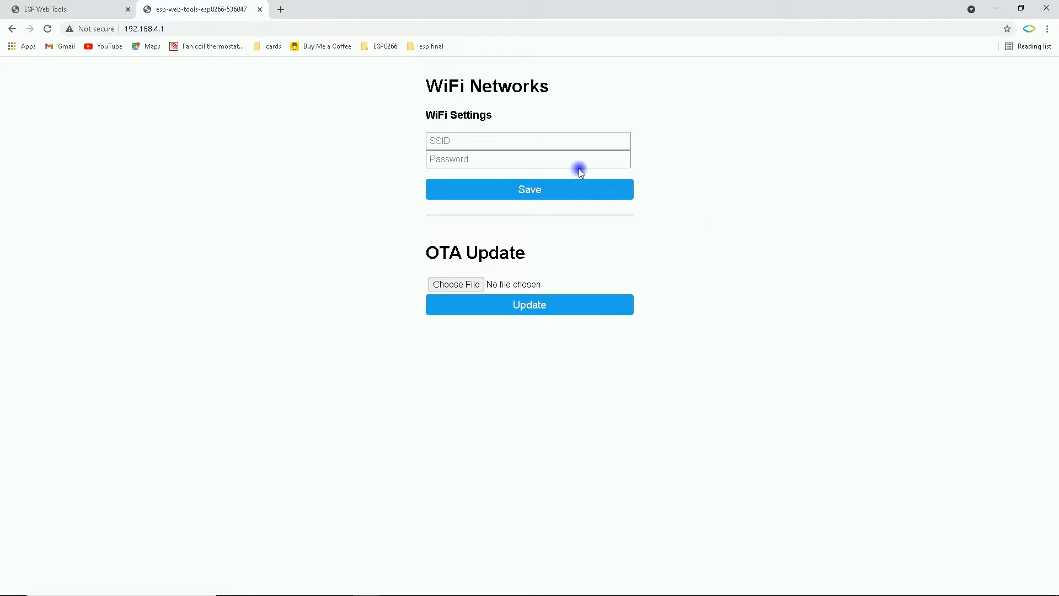
Set the ESP's Wi-Fi SSID to Buffalo-G-5F4A, enter the network password and save the settings
left_click(457, 140)
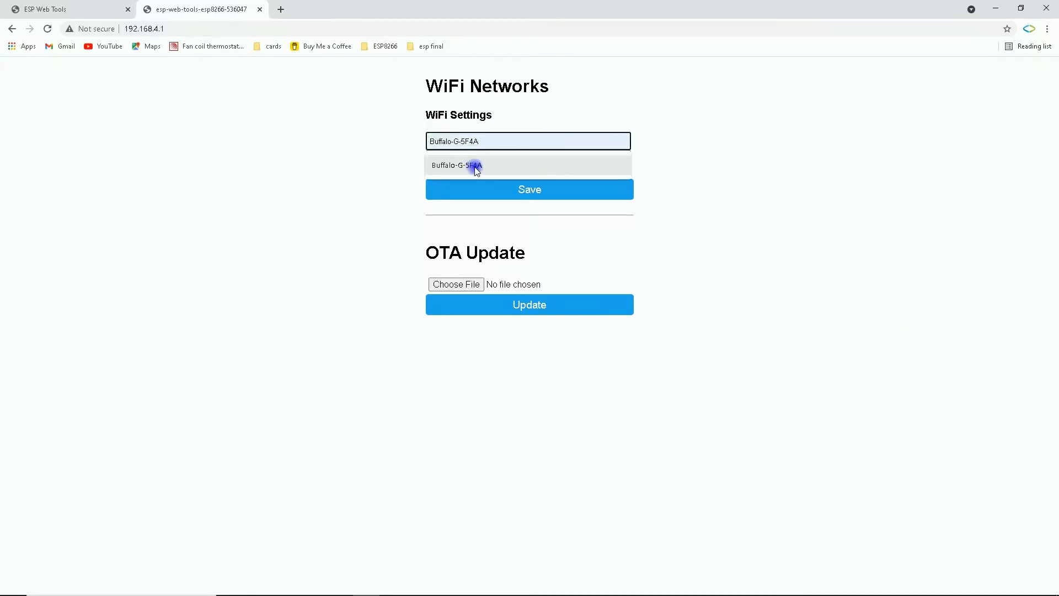
left_click(466, 165)
left_click(467, 160)
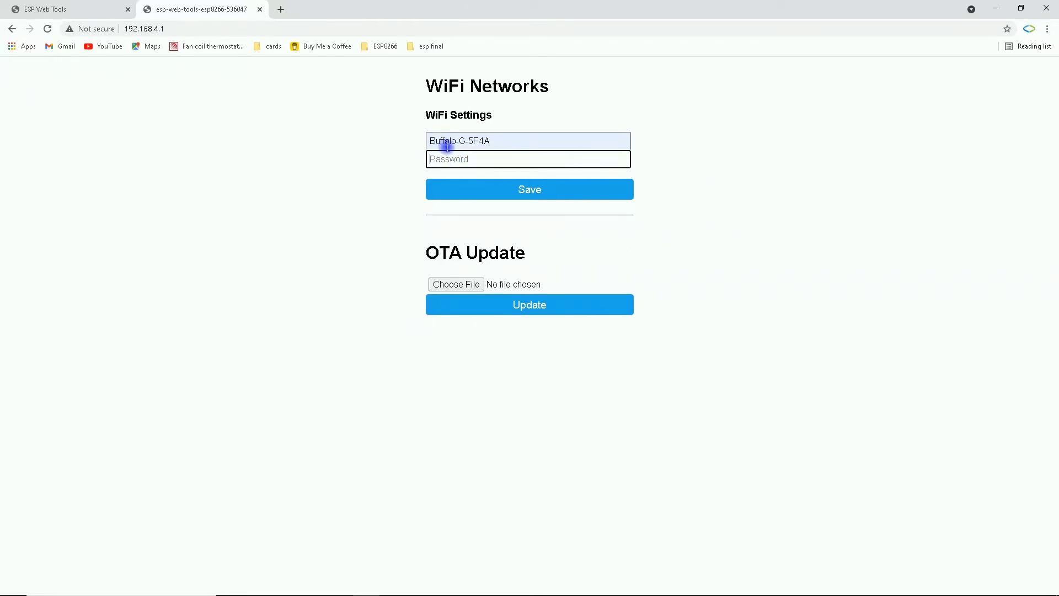
left_click(410, 139)
left_click(510, 141)
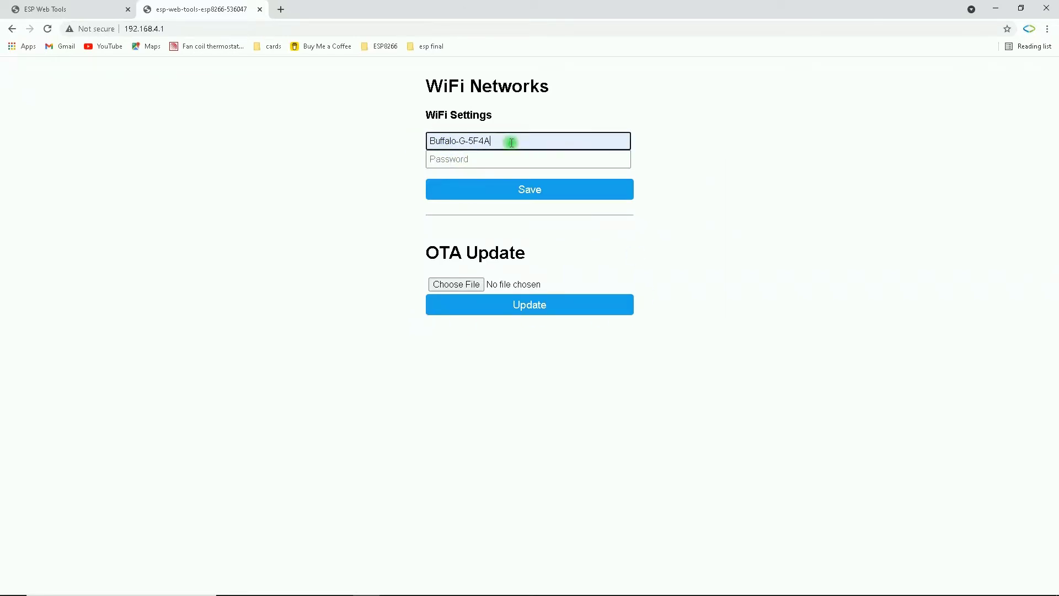
left_click(456, 159)
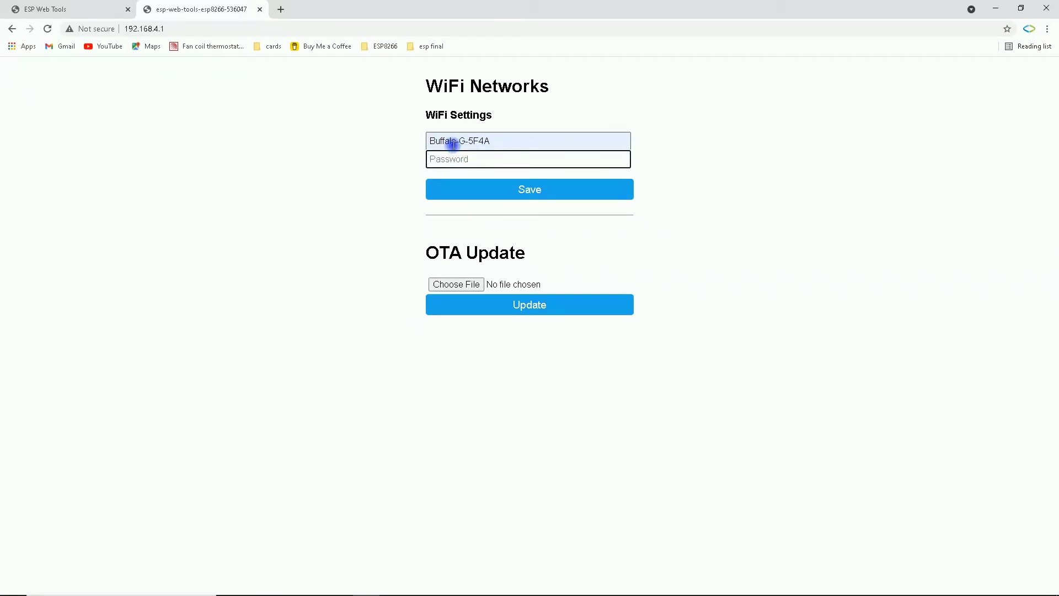
type("••••••••")
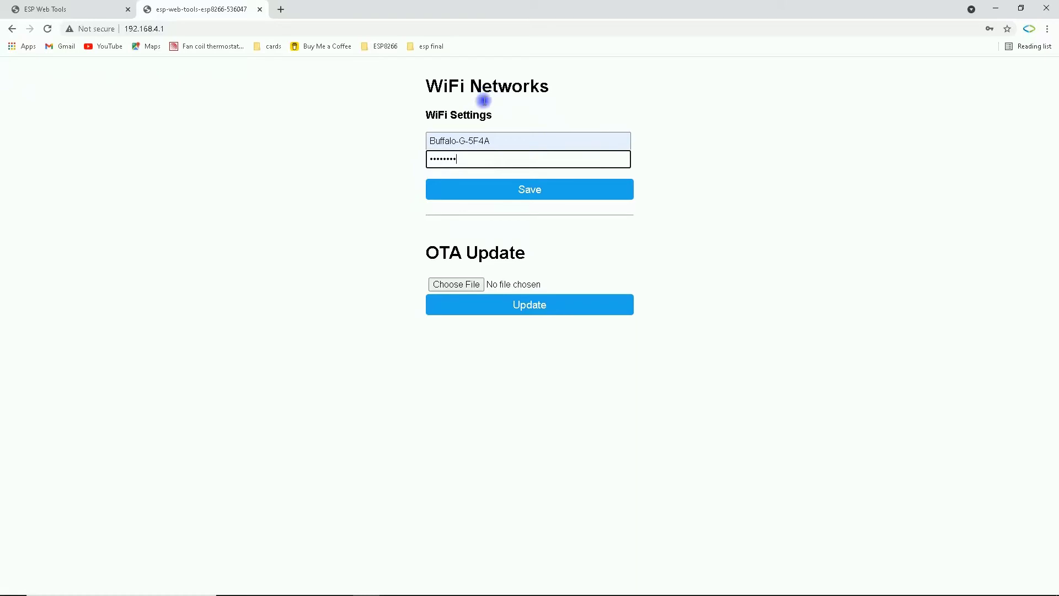
left_click(534, 189)
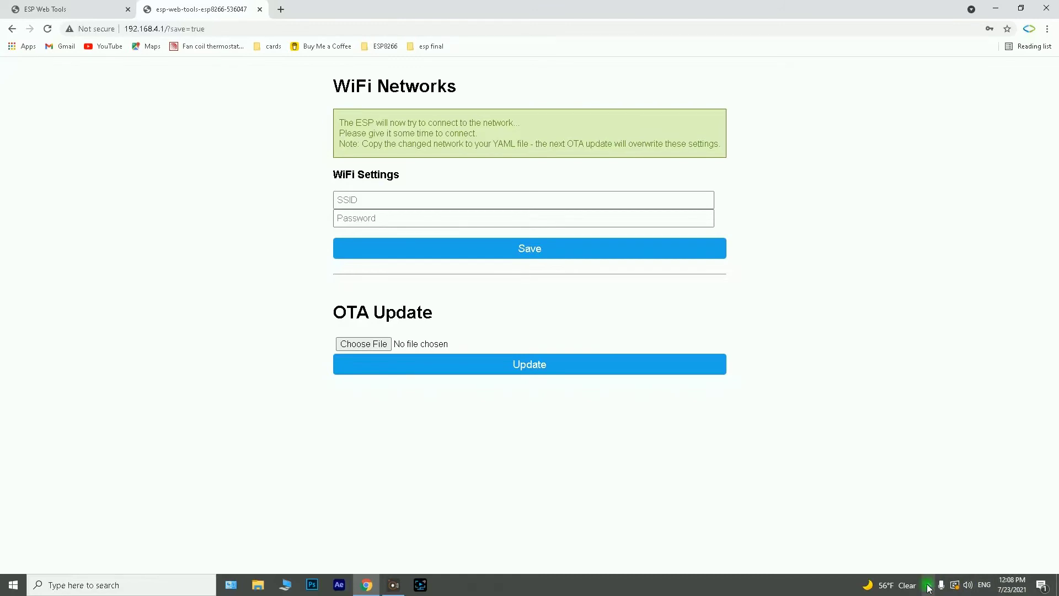
Reconnect the computer to the Buffalo-G-5F4A Wi-Fi network
left_click(928, 585)
left_click(903, 562)
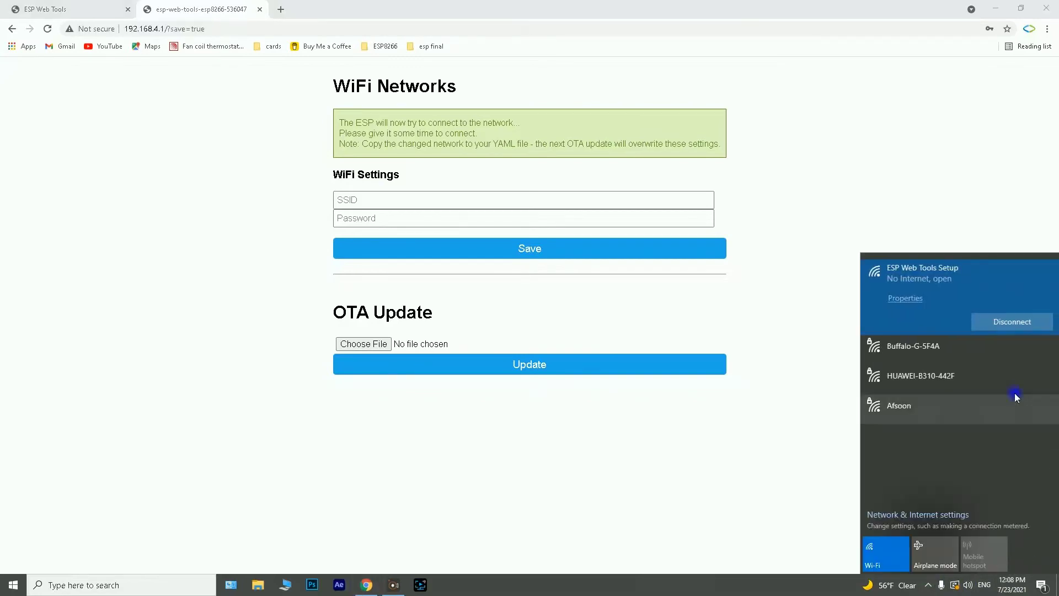
left_click(914, 346)
left_click(997, 354)
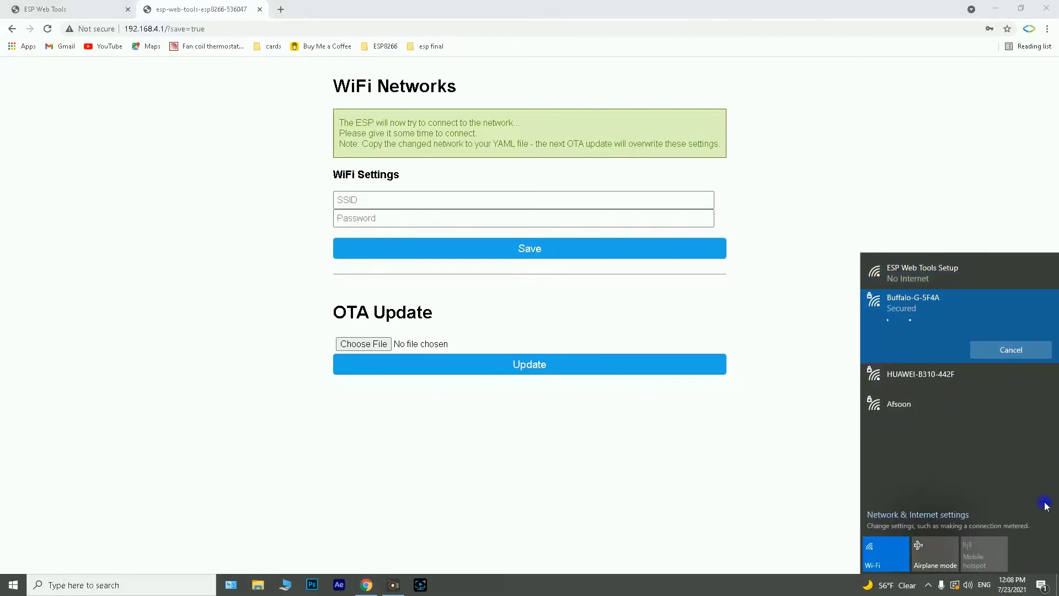
left_click(803, 118)
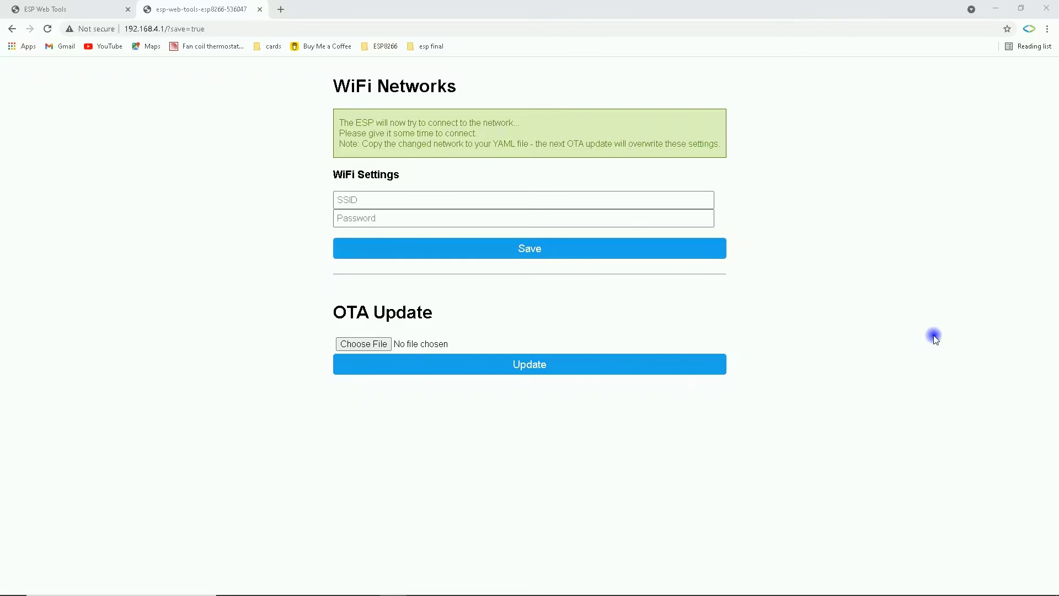
Shrink the browser window, scan 192.168.11.1-254 with Advanced IP Scanner and select the Espressif device in the results
left_click(1021, 8)
left_click(21, 562)
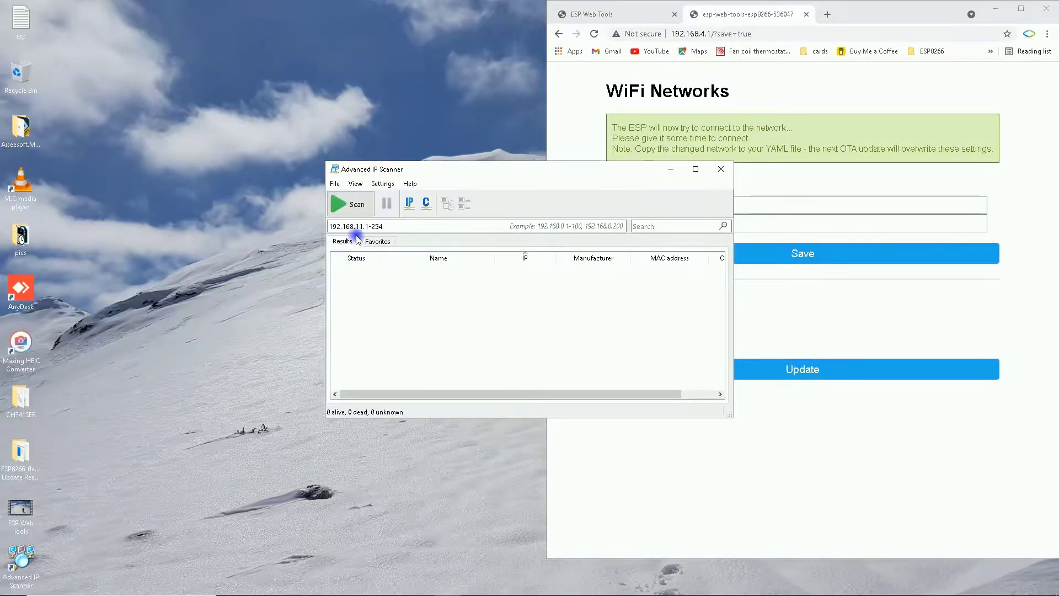
left_click(353, 204)
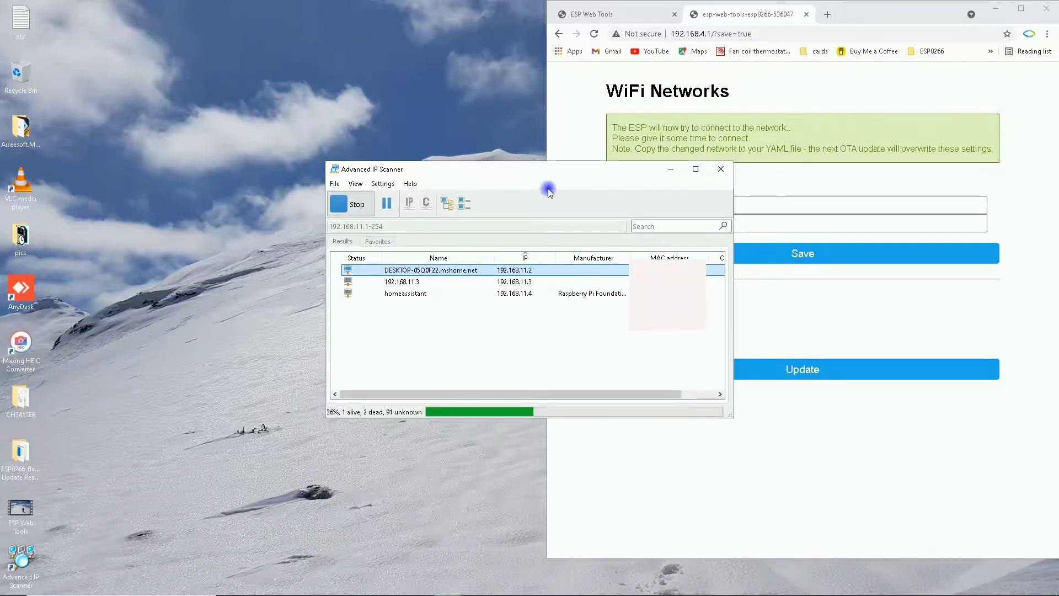
left_click(402, 317)
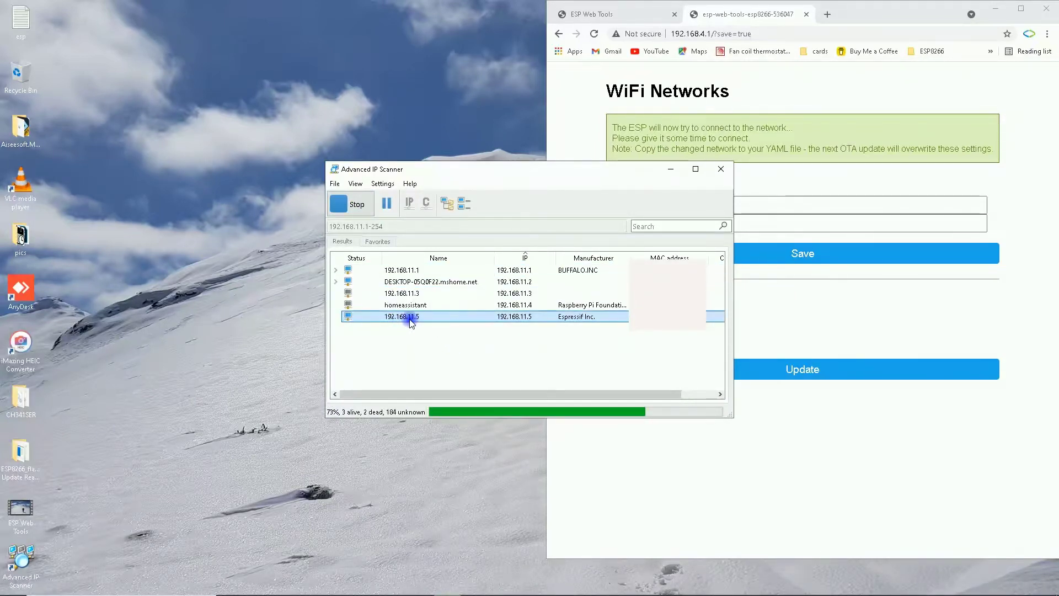
Switch to Chrome and open the ESP's web server page at 192.168.11.5
left_click(732, 35)
type("9")
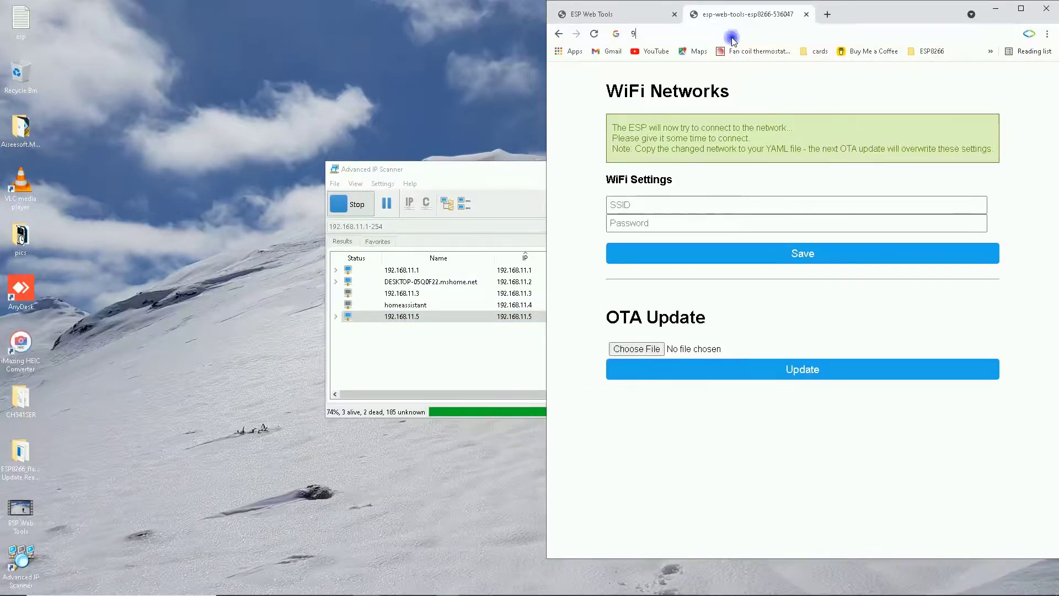
key("BackSpace")
type("192.1")
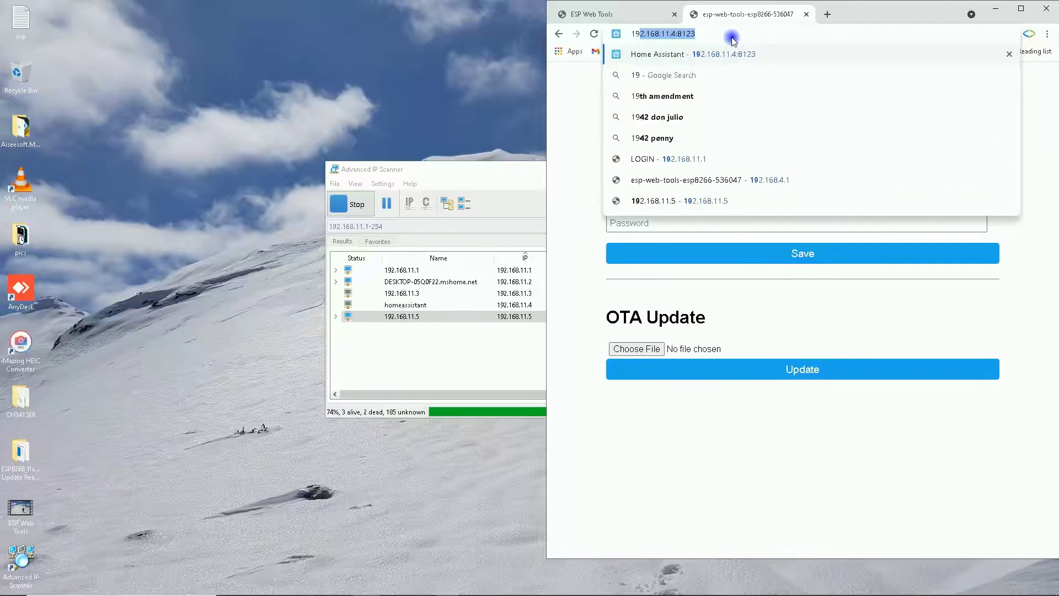
type("68.11.5")
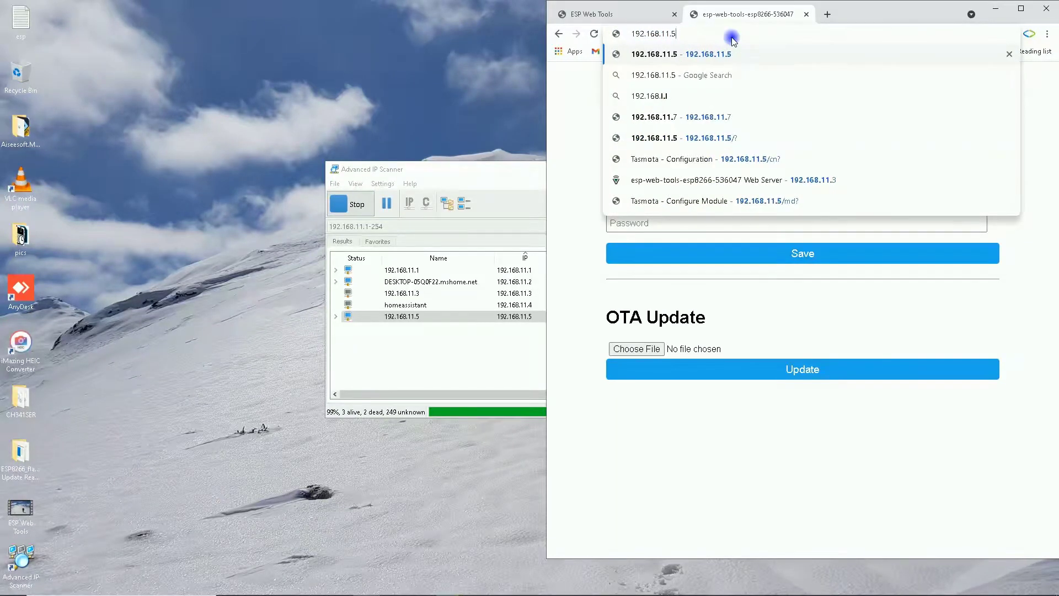
key("Return")
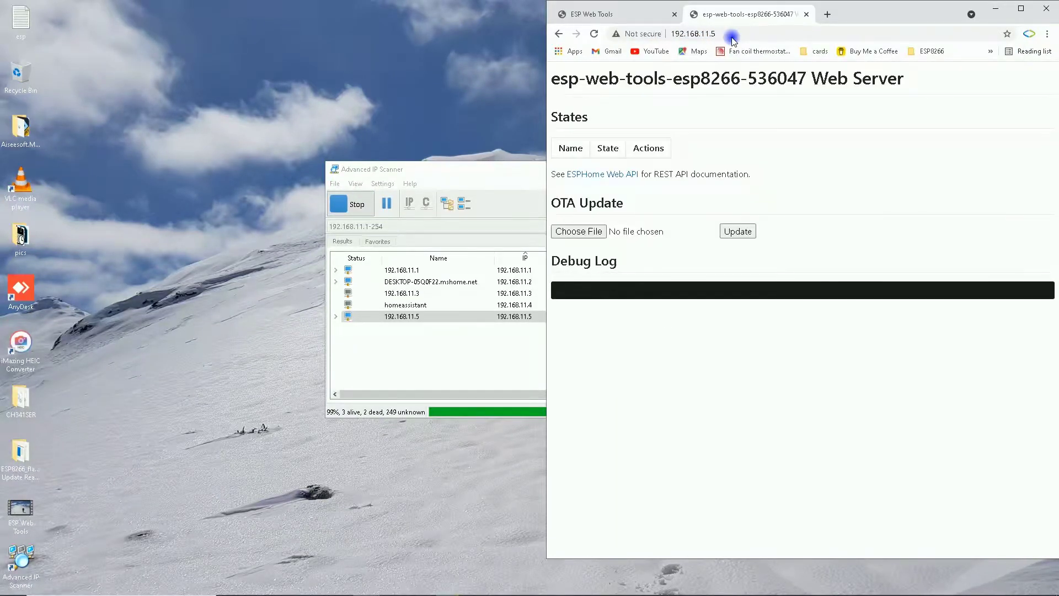